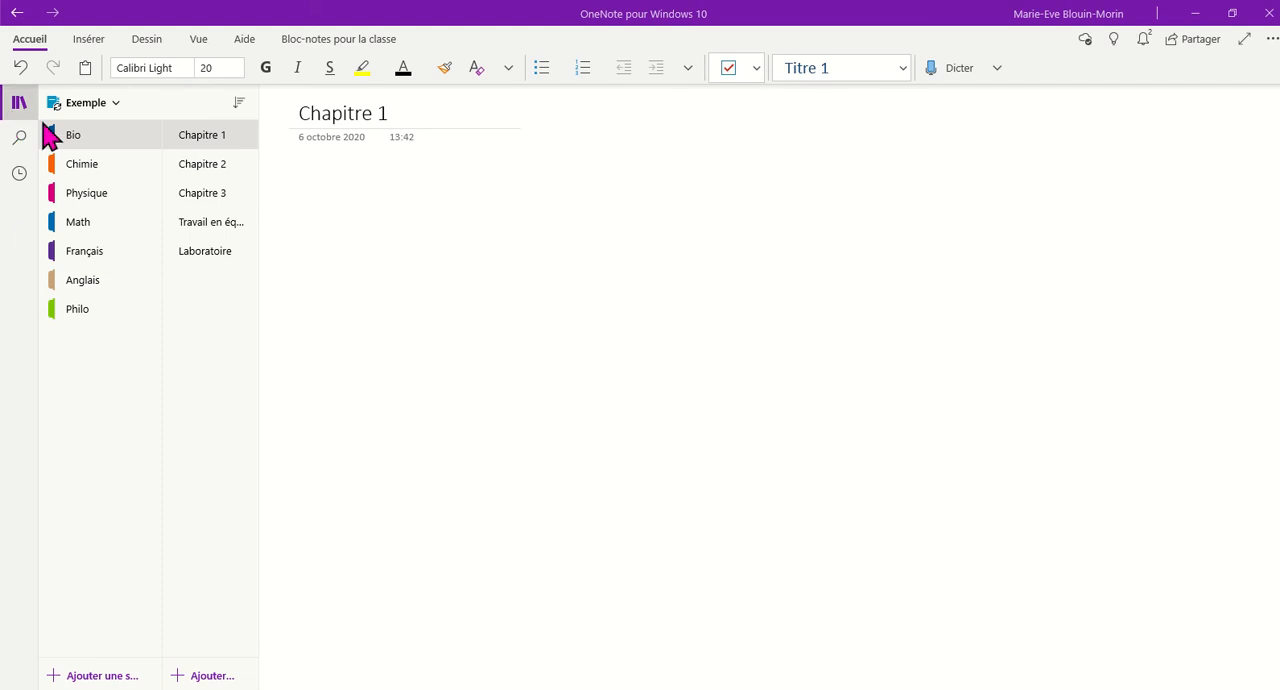
- In the Exemple notebook, add a new section named "Éducation physique"
{"action": "left_click", "coordinate": [114, 104]}
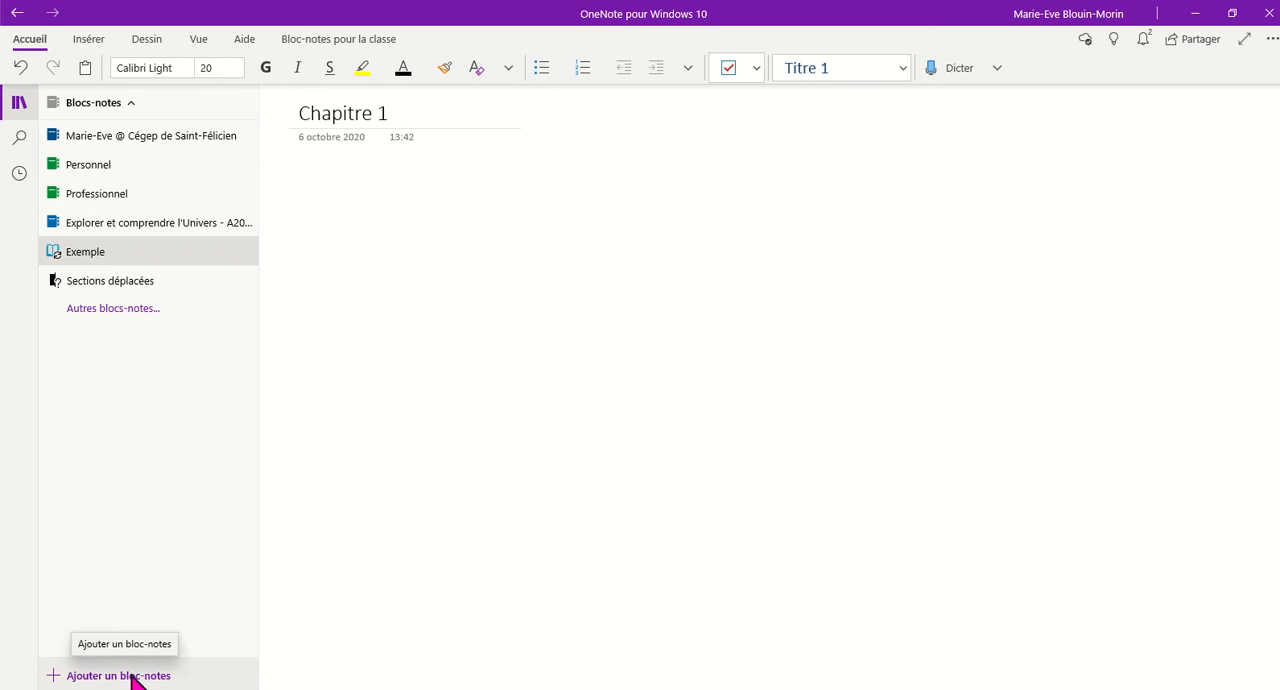
{"action": "left_click", "coordinate": [103, 258]}
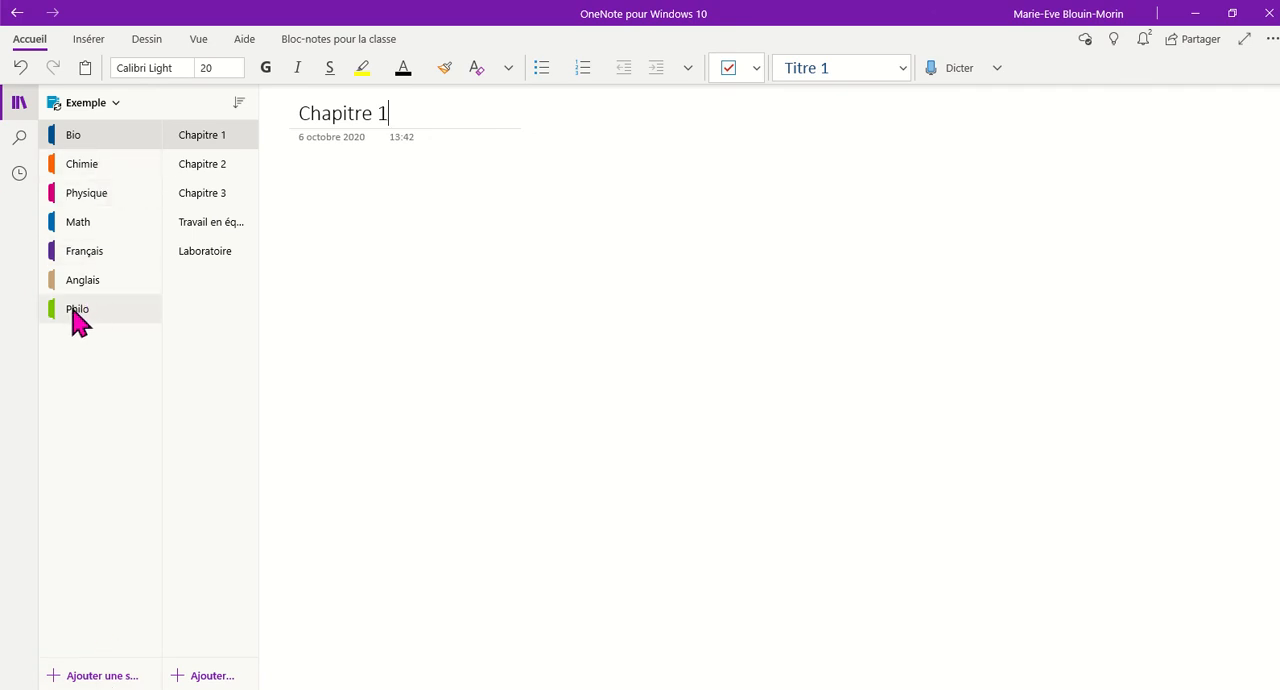
{"action": "left_click", "coordinate": [88, 677]}
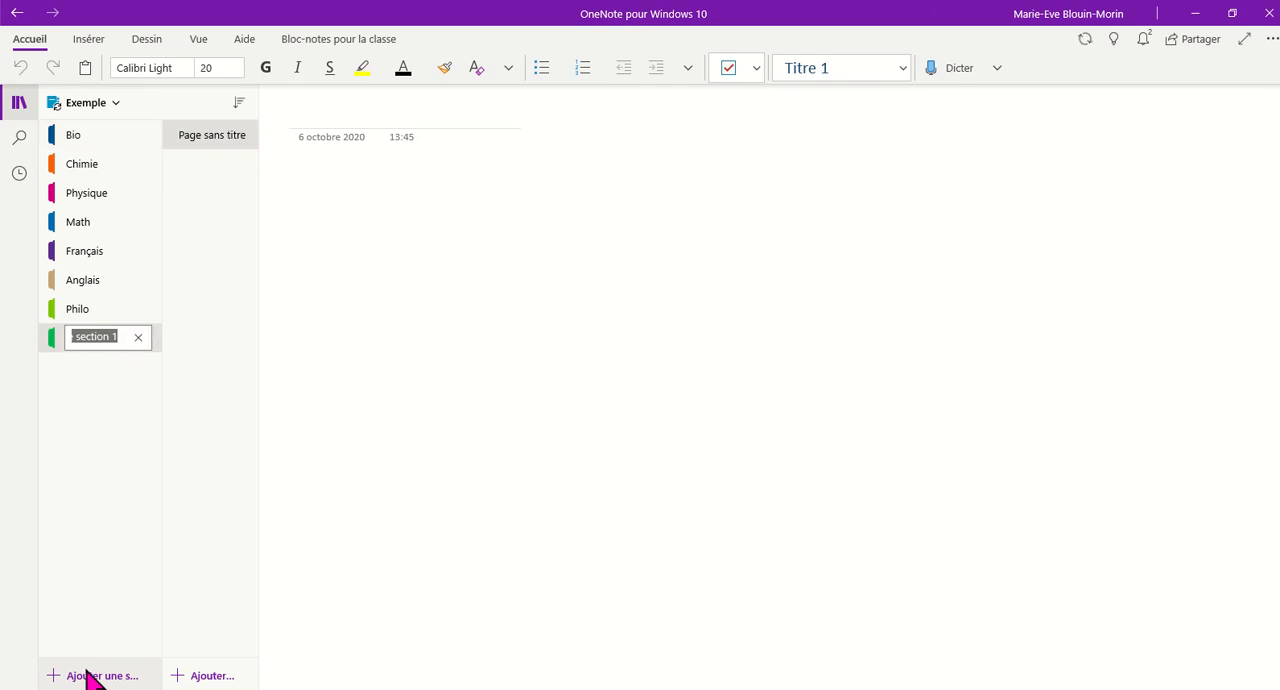
{"action": "type", "text": "Éducation phys"}
{"action": "type", "text": "ique"}
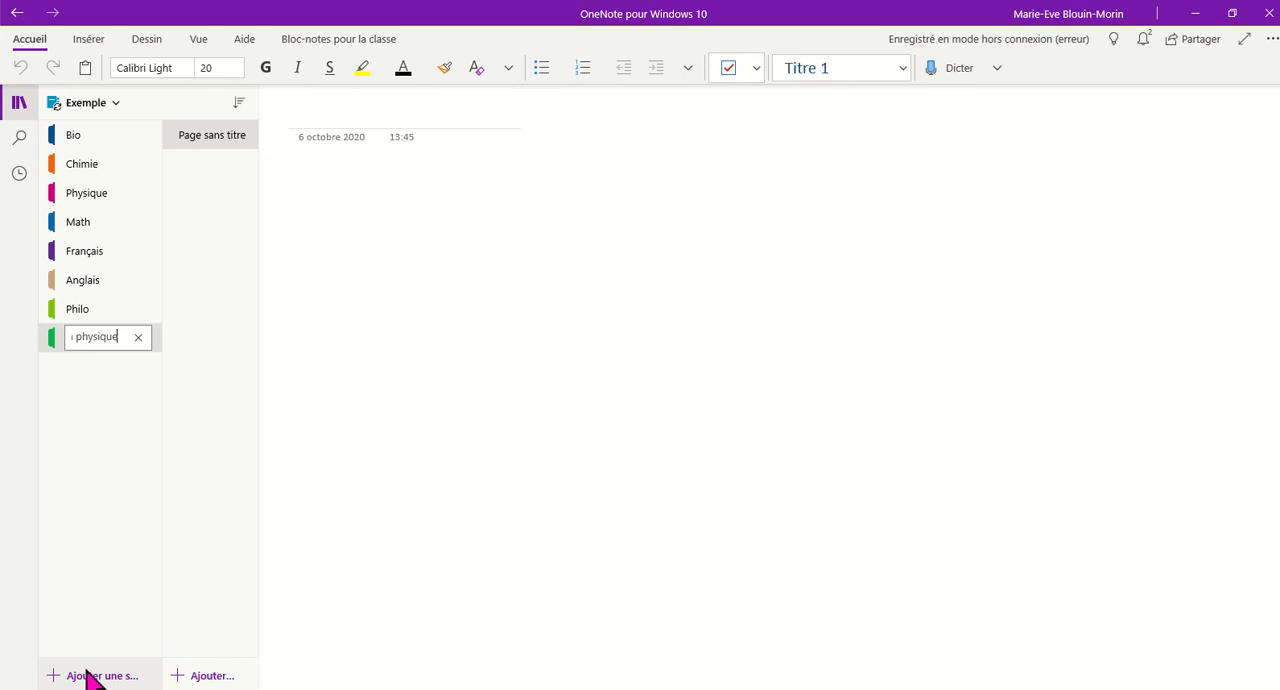
{"action": "key", "text": "Return"}
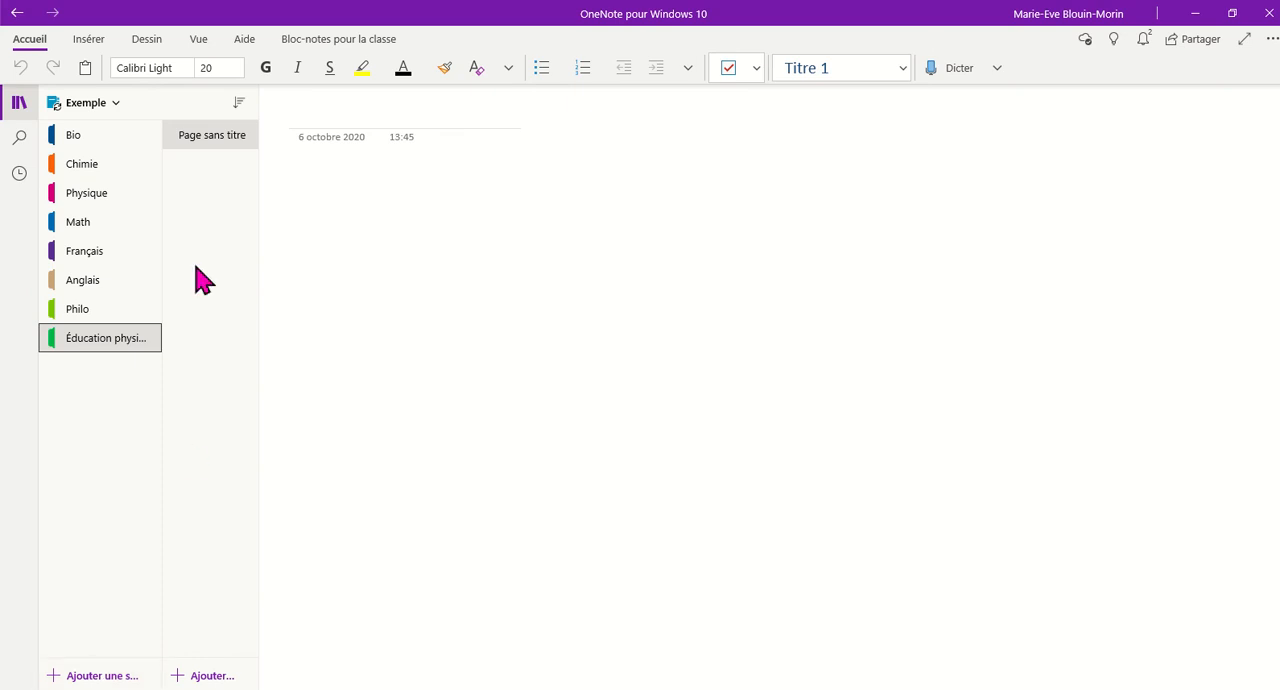
- Look through the Bio section's pages, viewing Travail en équipe and Laboratoire
{"action": "left_click", "coordinate": [97, 140]}
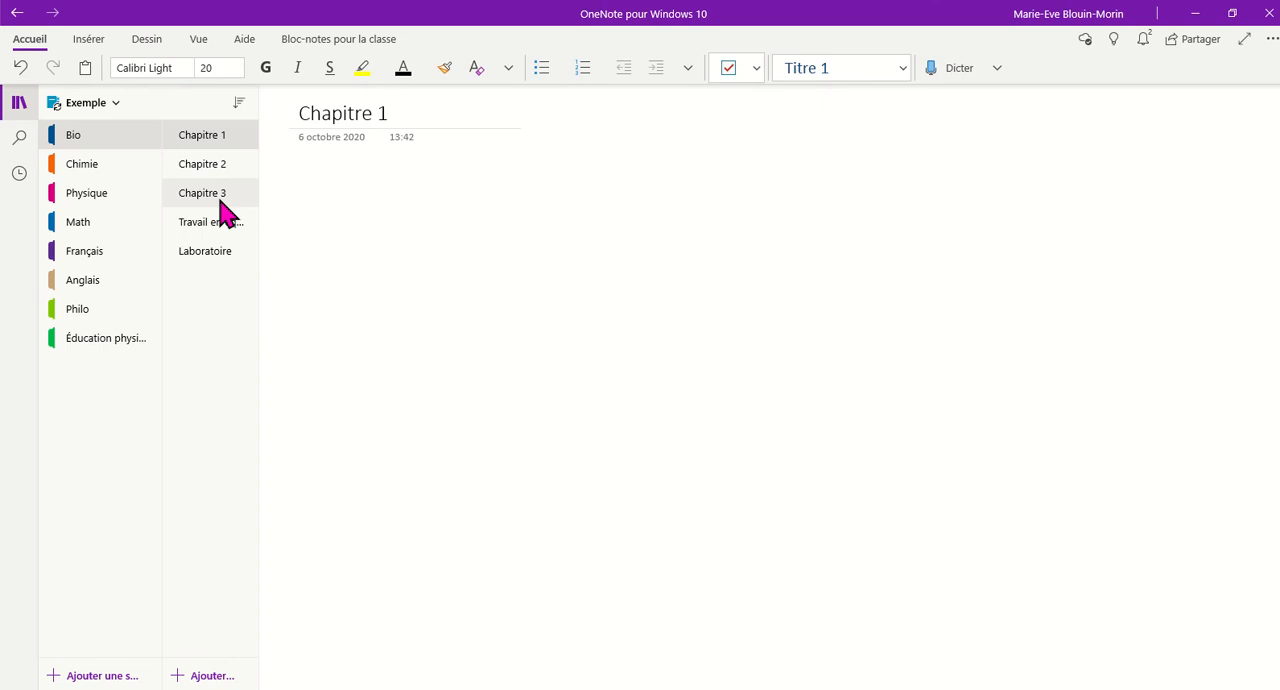
{"action": "left_click", "coordinate": [219, 230]}
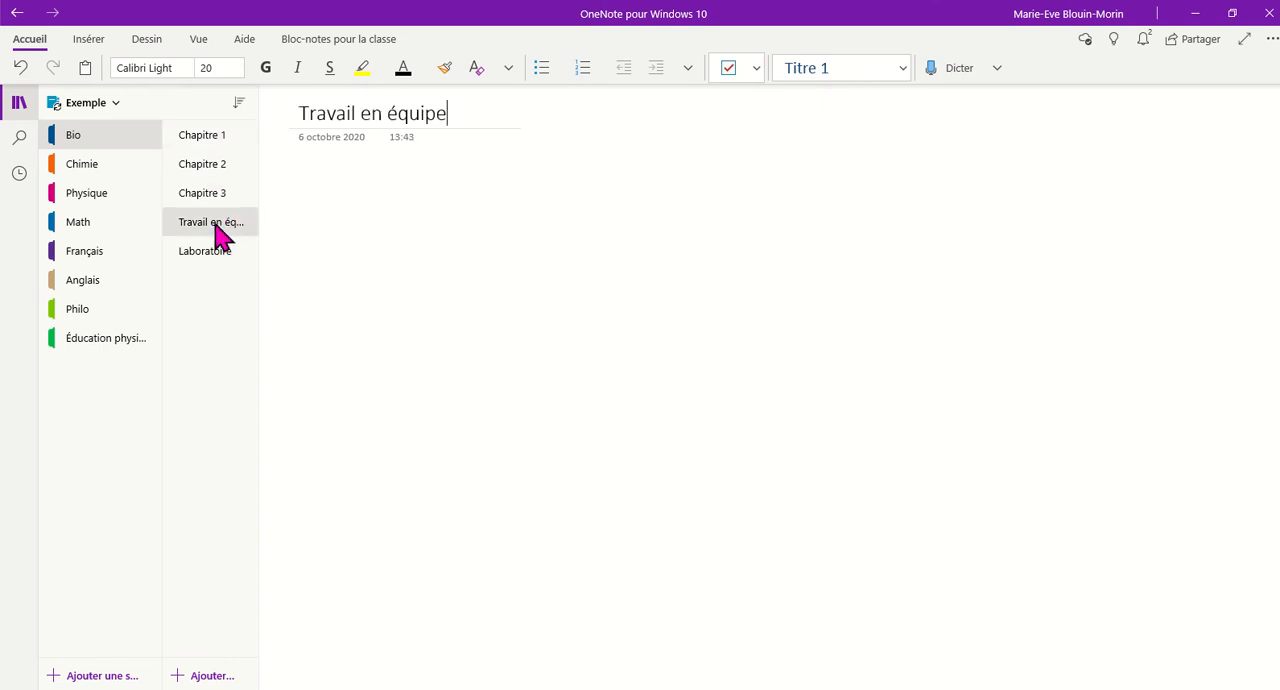
{"action": "left_click", "coordinate": [226, 256]}
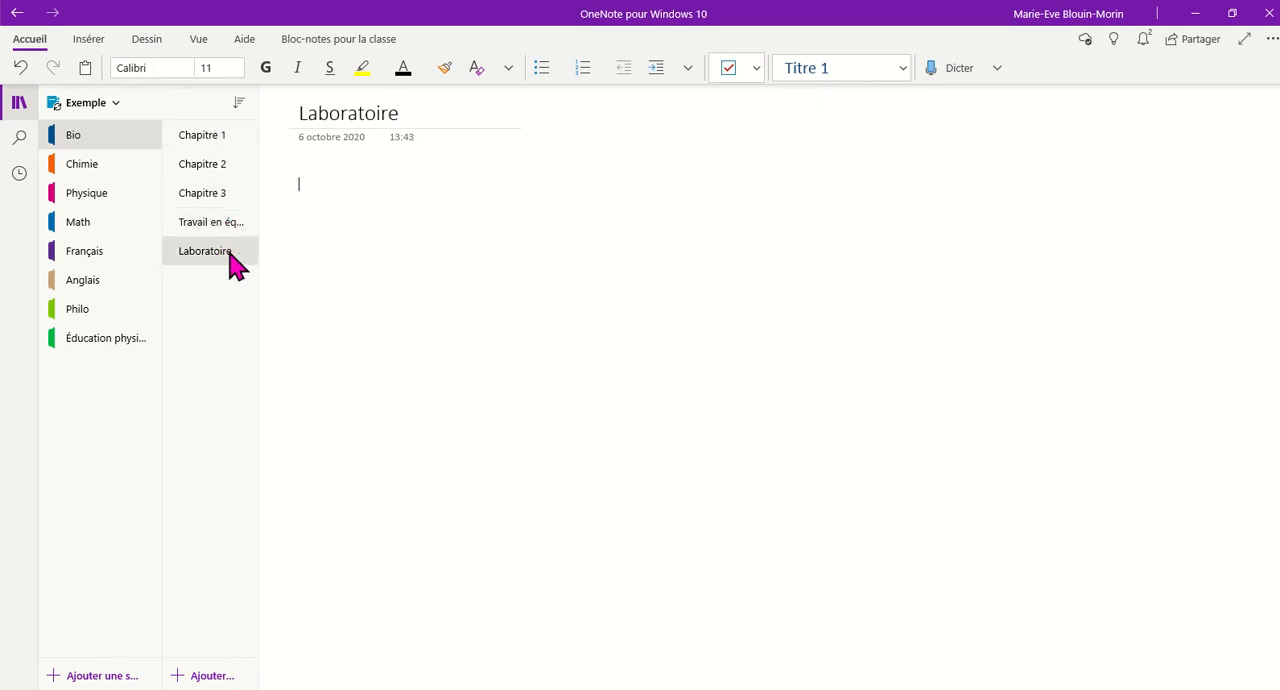
- On the Bio section's Chapitre 1 page, write a note in the empty area reading "N'importe quel endroit"
{"action": "left_click", "coordinate": [220, 140]}
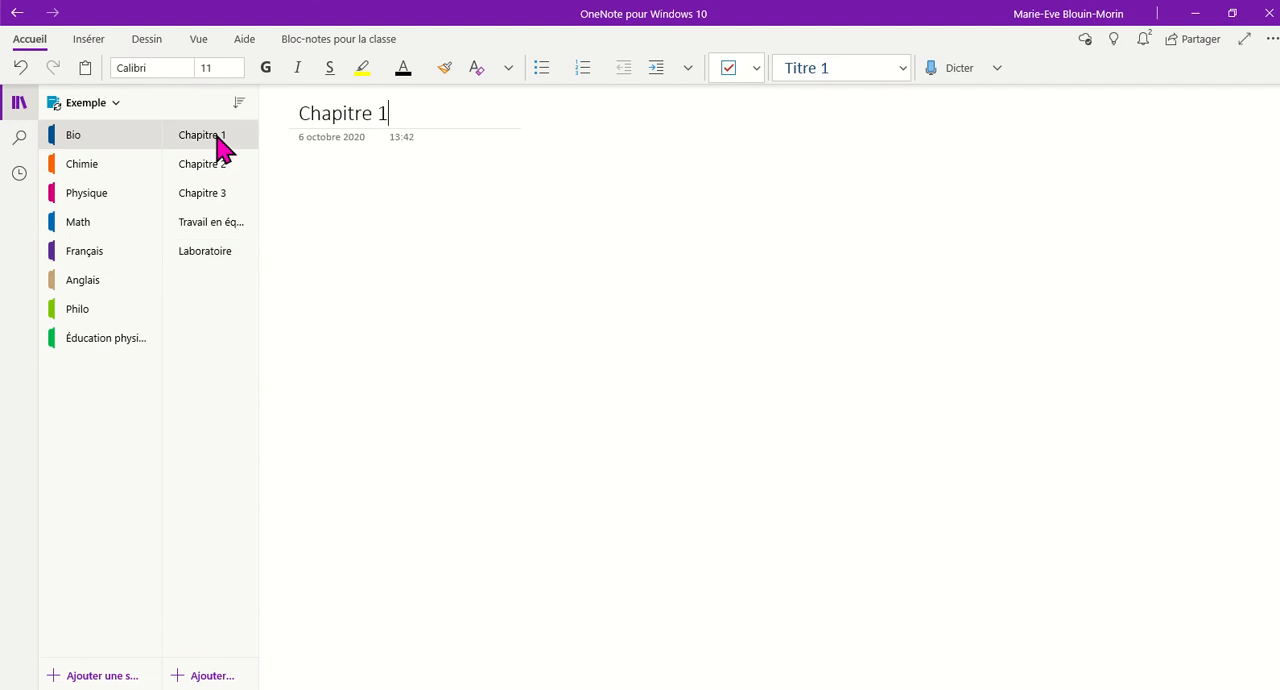
{"action": "left_click", "coordinate": [299, 186]}
{"action": "left_click", "coordinate": [666, 198]}
{"action": "type", "text": "N'"}
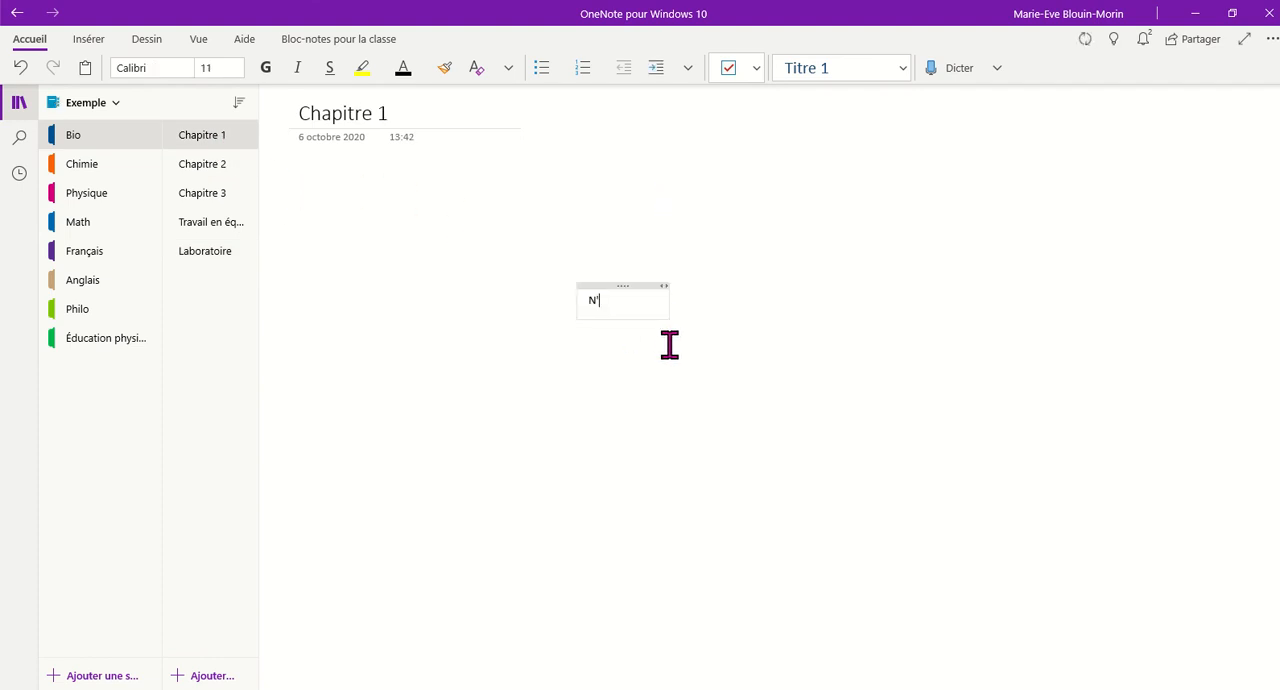
{"action": "type", "text": "importe quel endroit"}
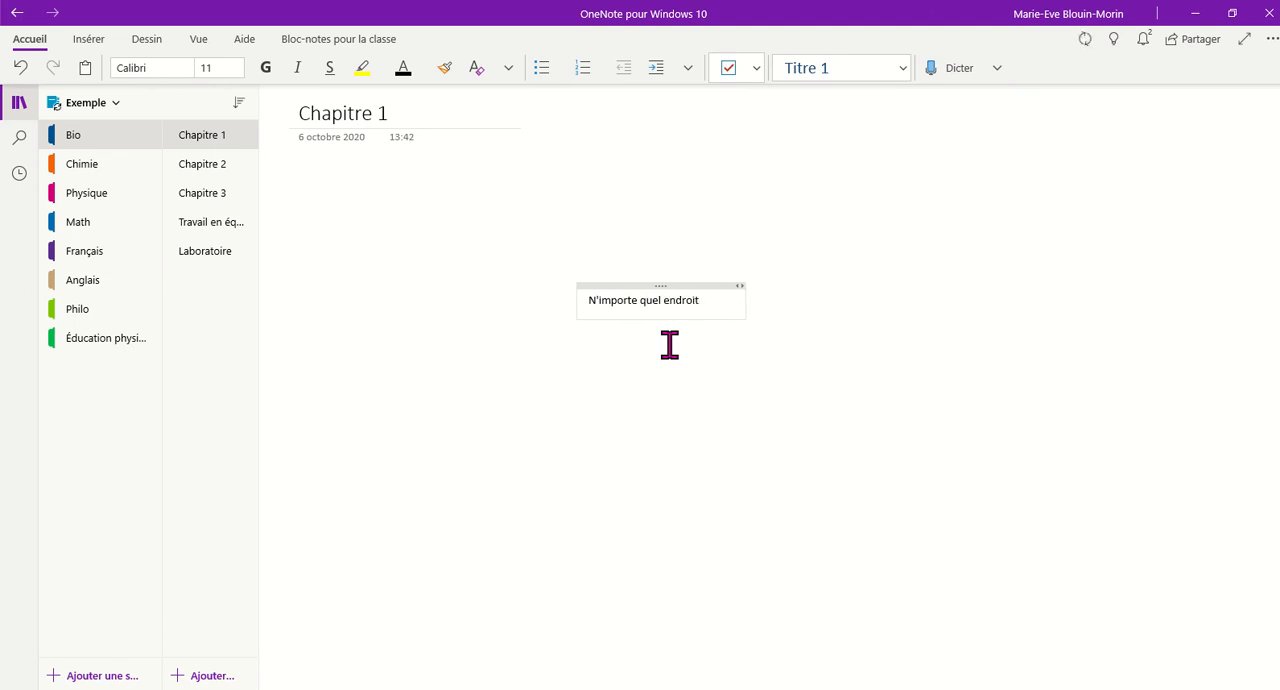
{"action": "key", "text": "Return"}
- Below the note's text, add a checklist with three checkbox items reading "Case", "Case" and "case"
{"action": "key", "text": "Return"}
{"action": "left_click", "coordinate": [729, 68]}
{"action": "type", "text": "Case"}
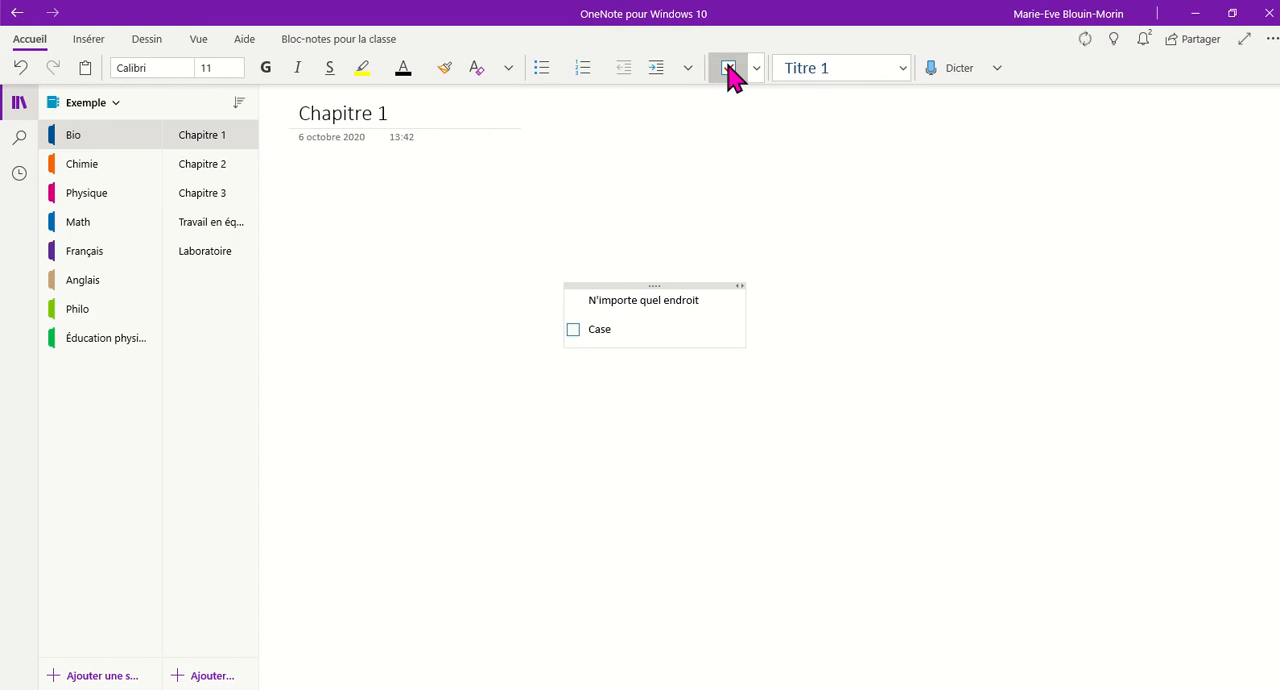
{"action": "key", "text": "Return"}
{"action": "type", "text": "Case"}
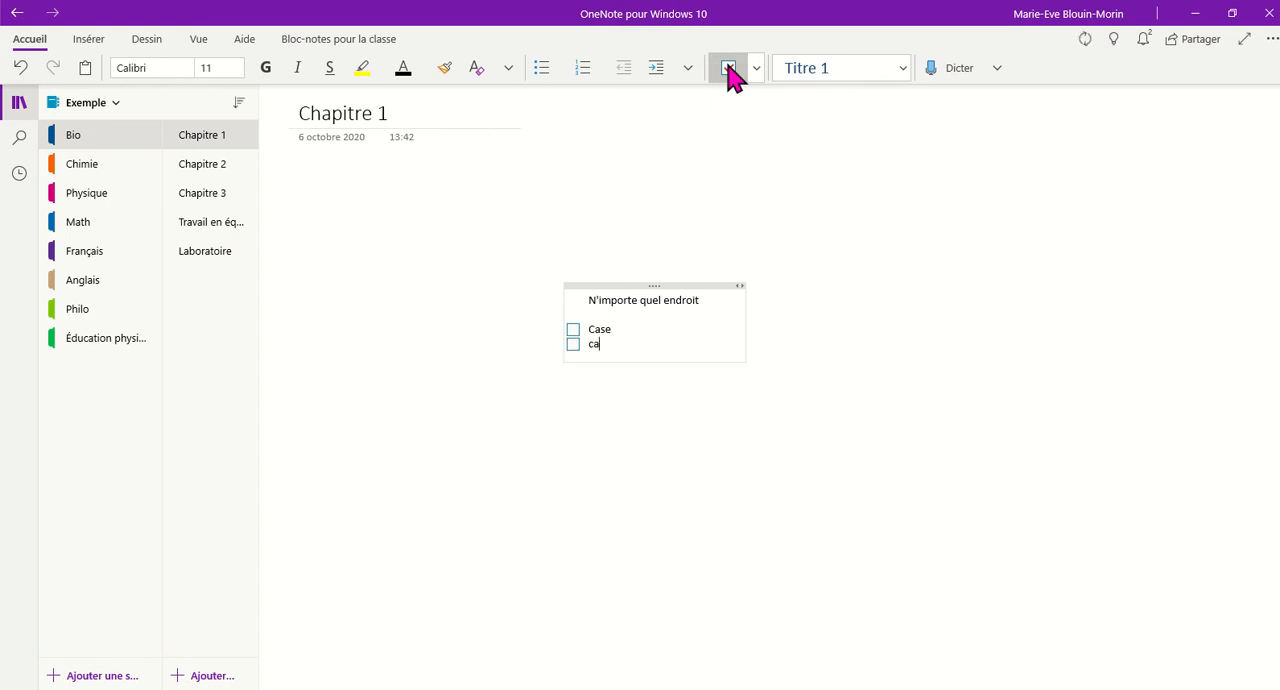
{"action": "key", "text": "Return"}
{"action": "type", "text": "x"}
{"action": "key", "text": "BackSpace"}
{"action": "type", "text": "case"}
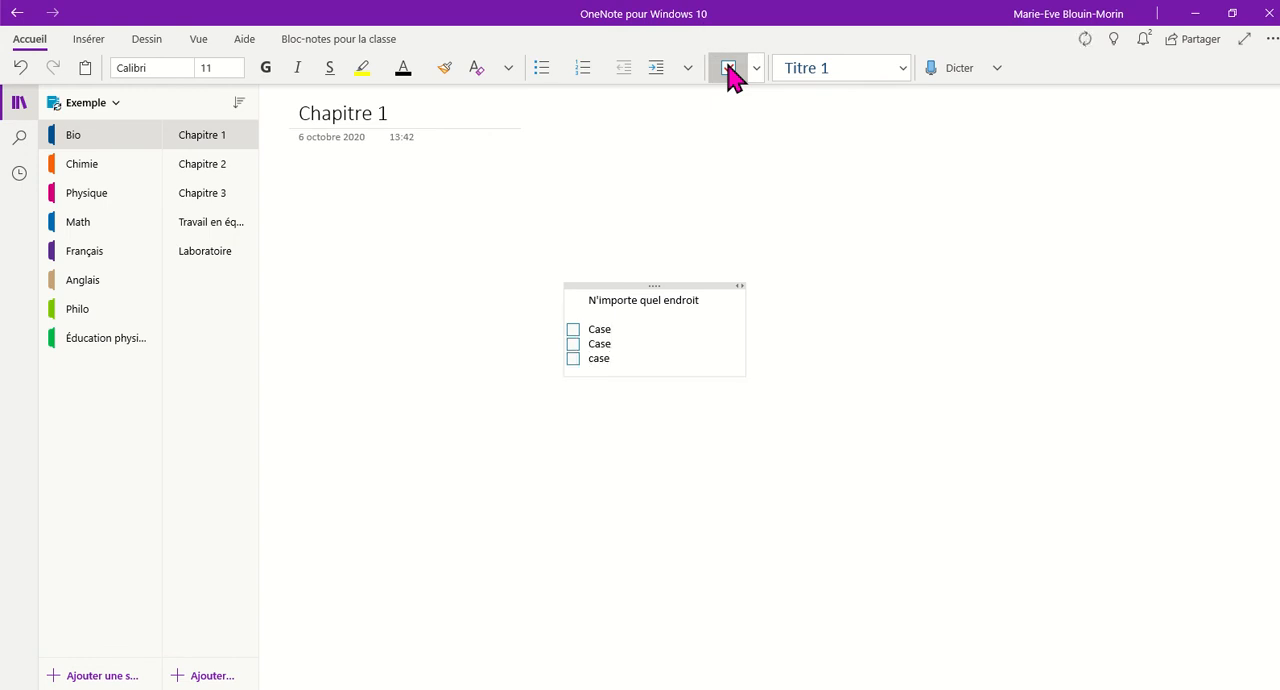
- Check off the last two checklist items and uncheck them again
{"action": "left_click", "coordinate": [575, 359]}
{"action": "left_click", "coordinate": [573, 344]}
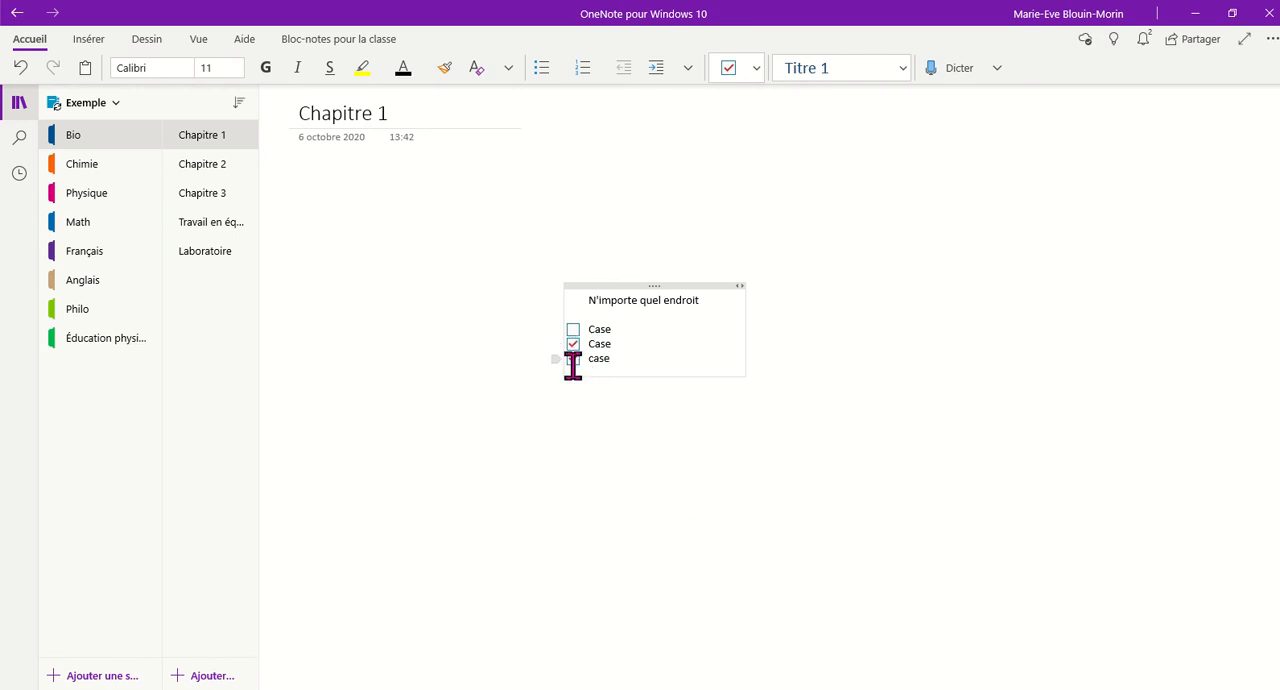
{"action": "left_click", "coordinate": [576, 358]}
{"action": "left_click", "coordinate": [576, 344]}
- Insert the file "Profil centre d'aide" from the desktop's Images folder as an attachment in the blank area below the checklist
{"action": "left_click", "coordinate": [369, 452]}
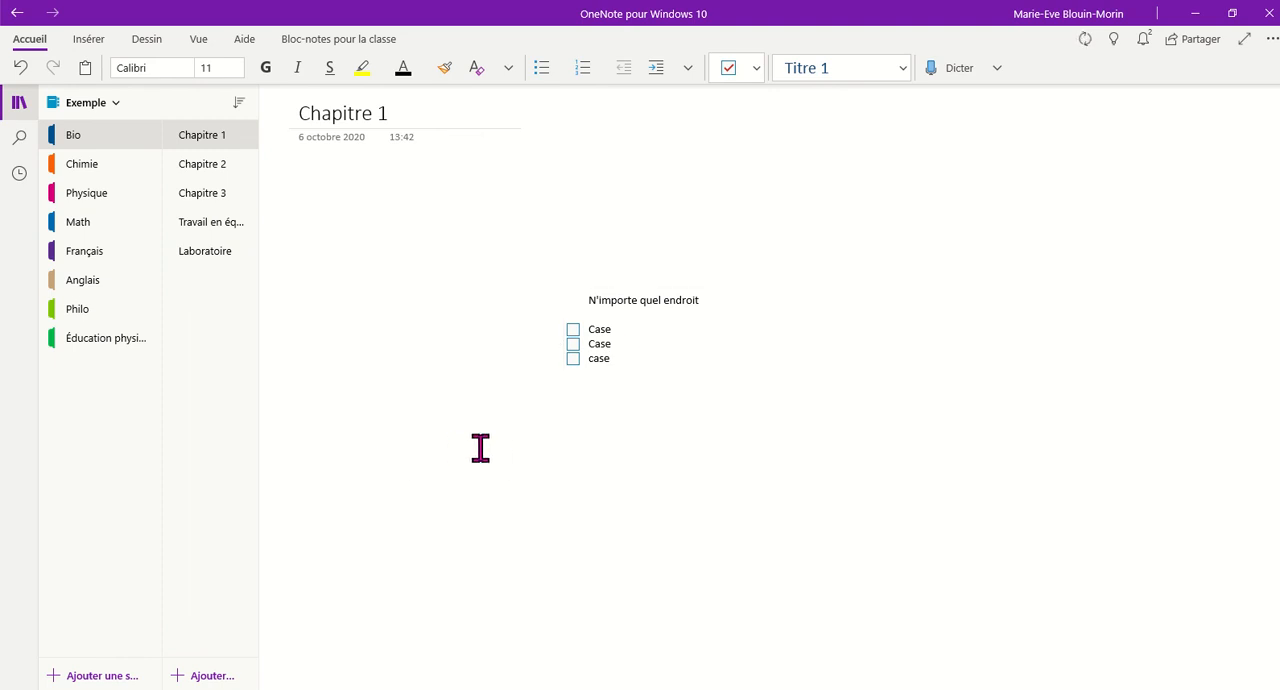
{"action": "left_click", "coordinate": [95, 42]}
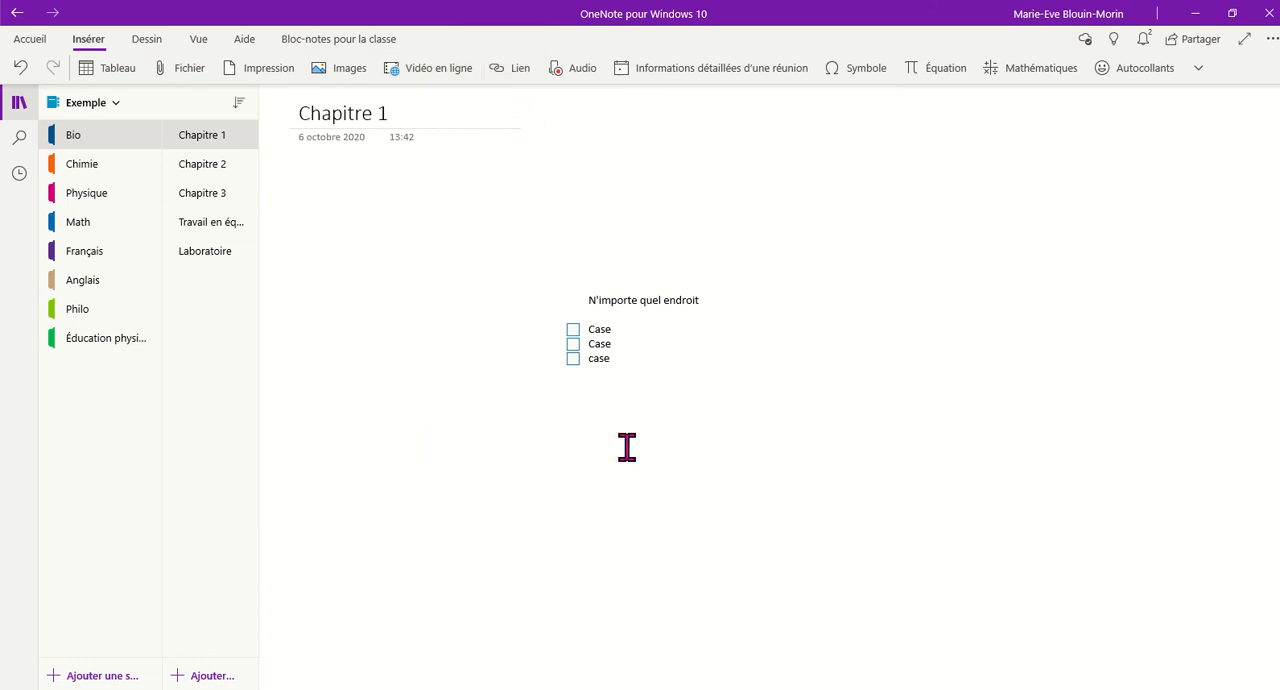
{"action": "left_click", "coordinate": [191, 78]}
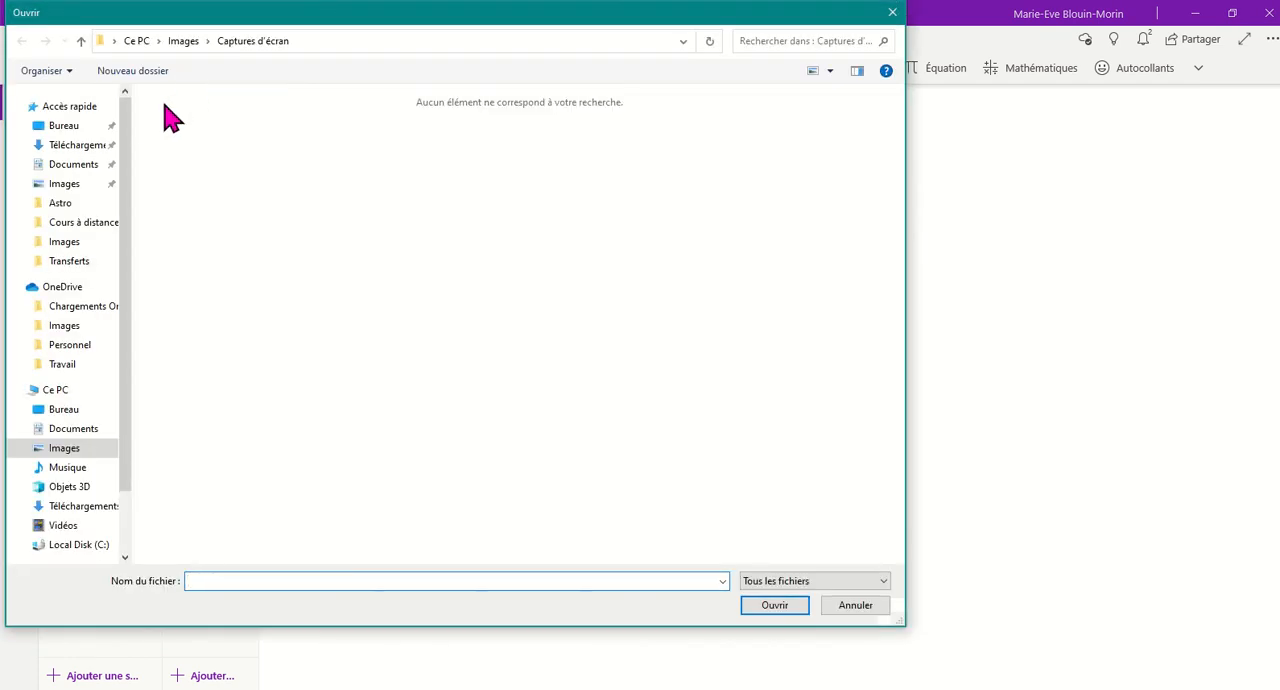
{"action": "left_click", "coordinate": [67, 130]}
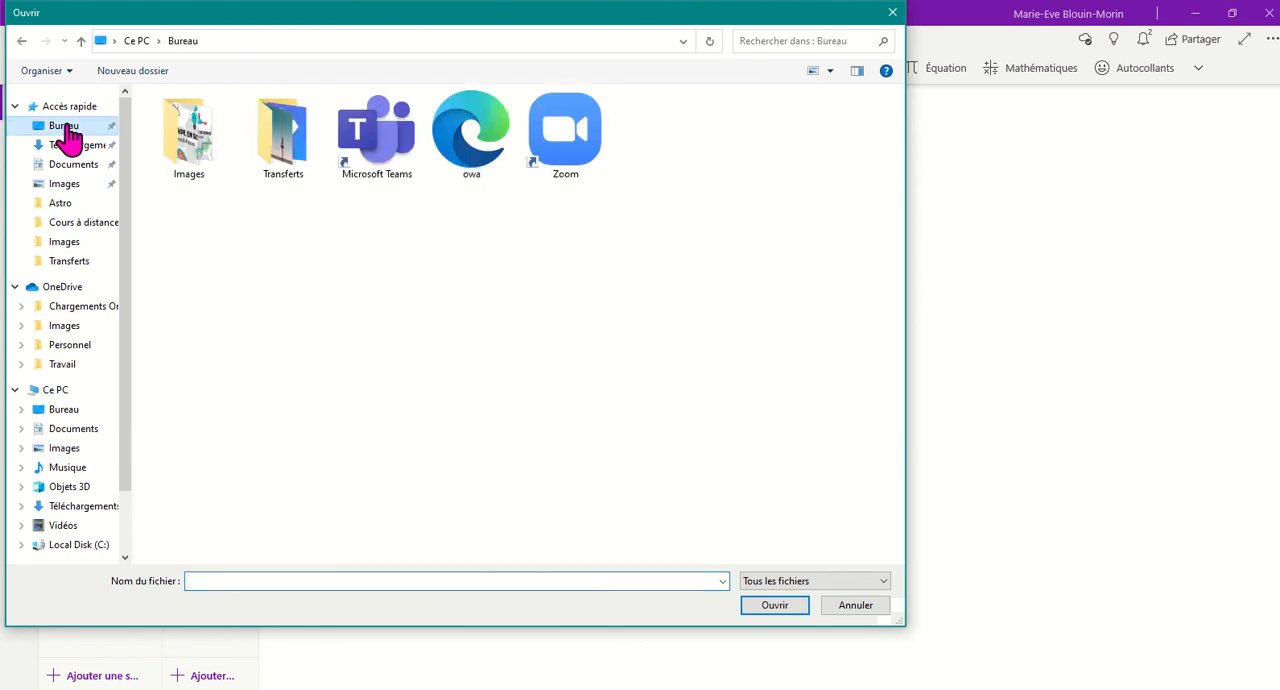
{"action": "double_click", "coordinate": [192, 140]}
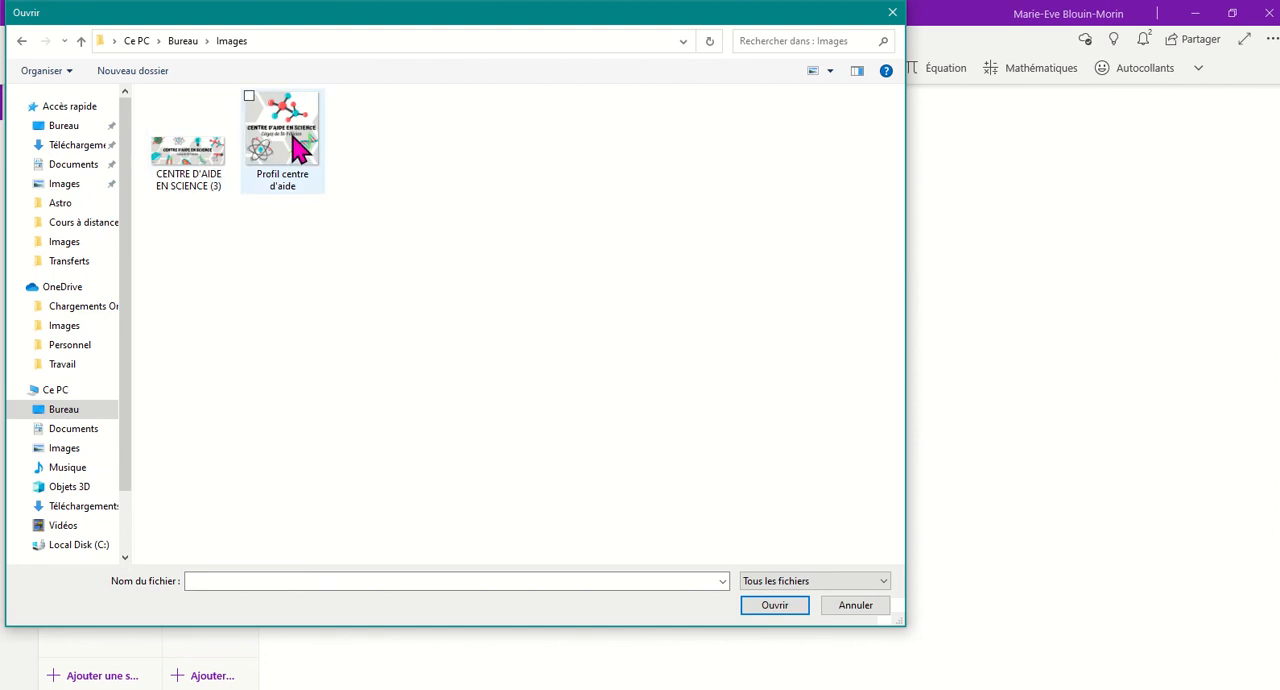
{"action": "left_click", "coordinate": [292, 125]}
{"action": "left_click", "coordinate": [776, 605]}
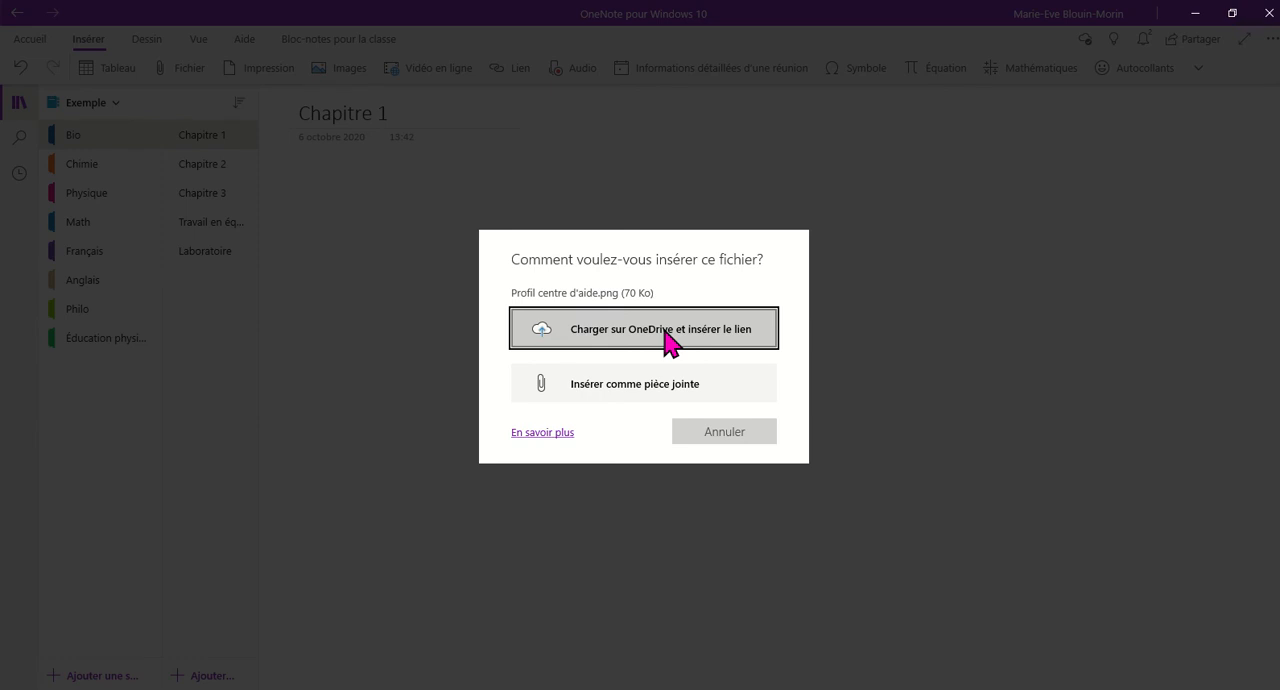
{"action": "left_click", "coordinate": [664, 393]}
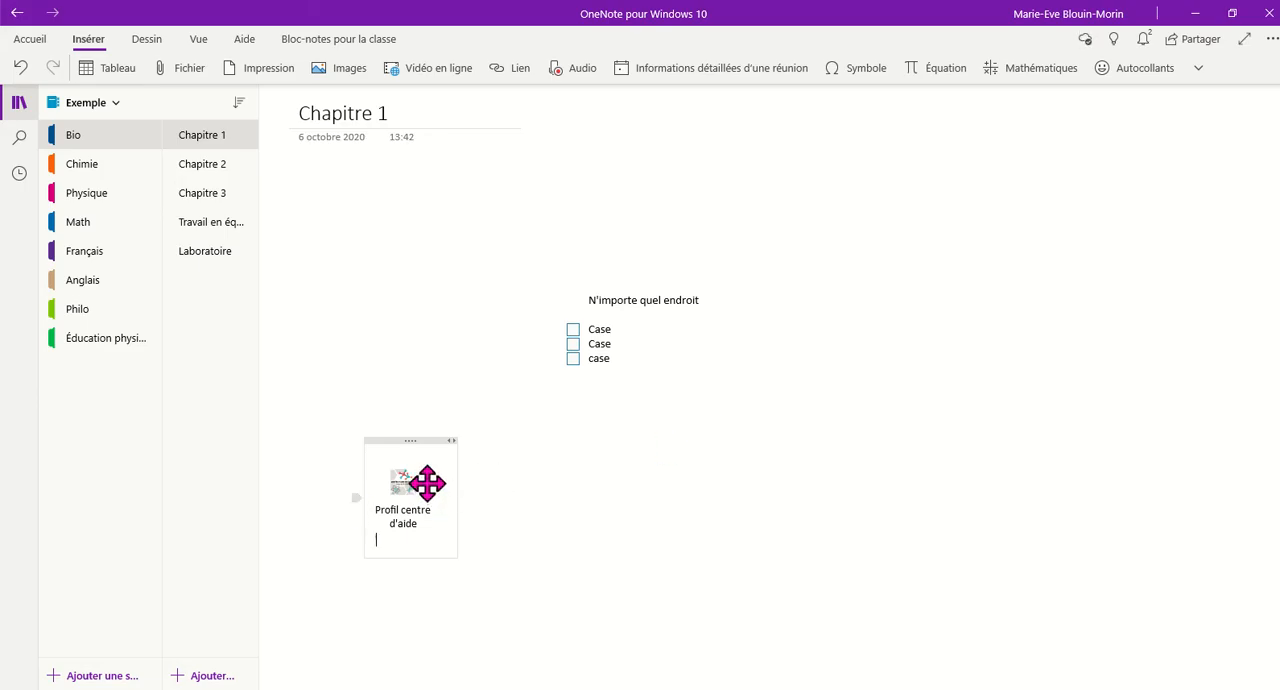
- Open the attached "Profil centre d'aide" file with the Photos app to view it
{"action": "left_click", "coordinate": [549, 491]}
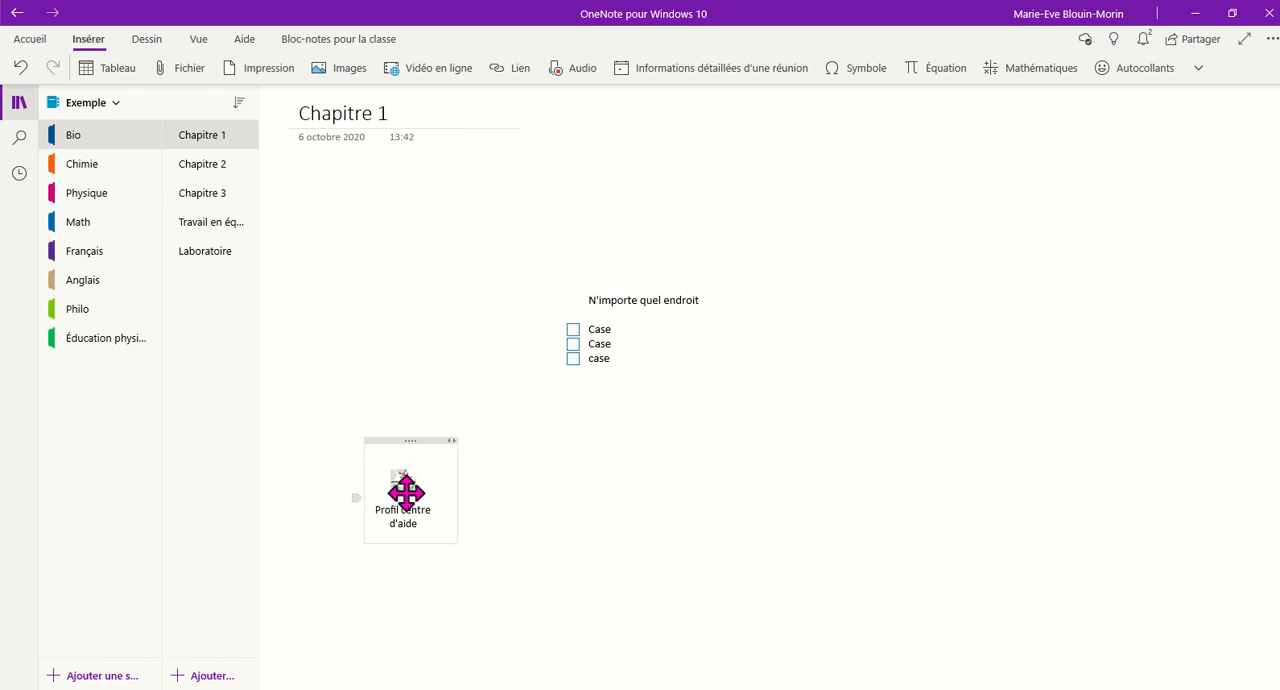
{"action": "left_click", "coordinate": [405, 492]}
{"action": "double_click", "coordinate": [429, 528]}
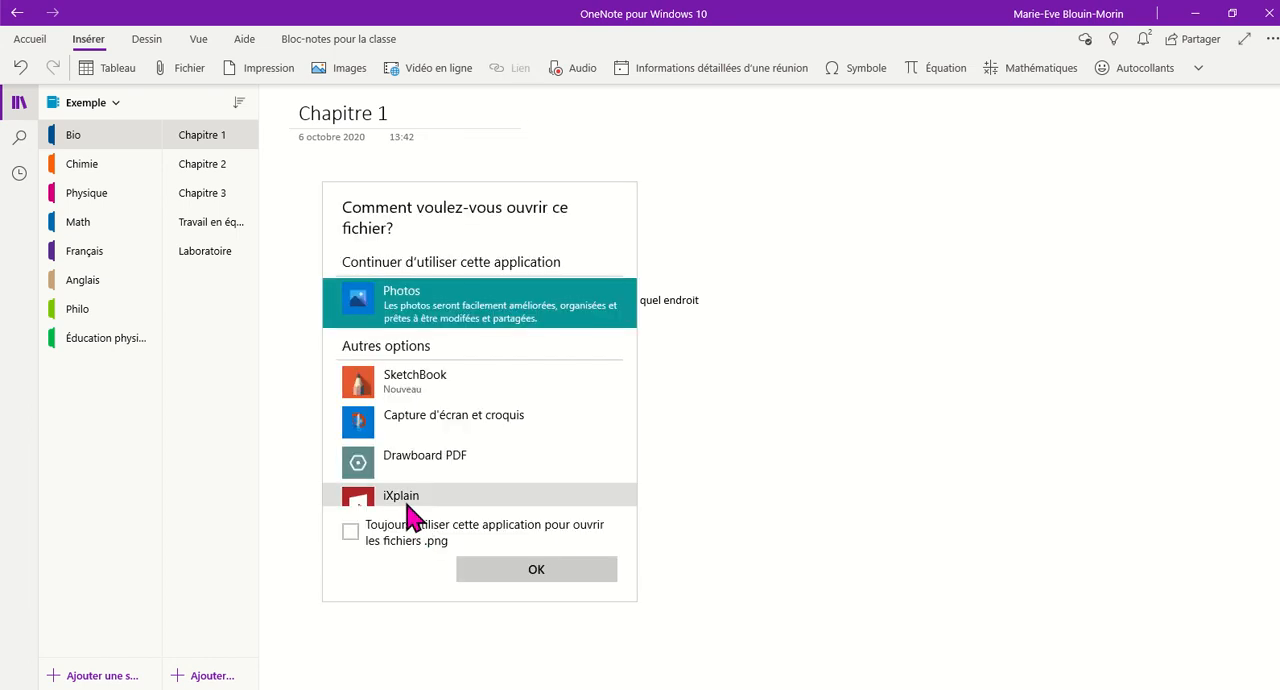
{"action": "left_click", "coordinate": [550, 578]}
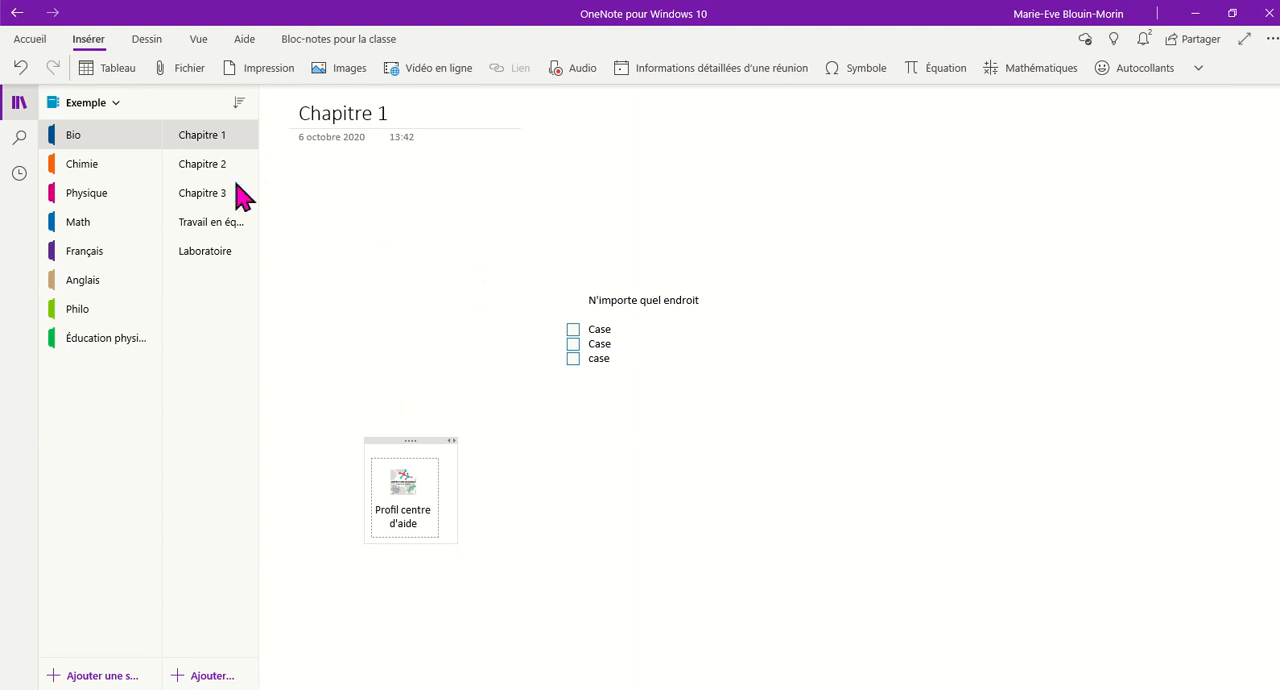
- Look over the drawing tools and the math equation guide, and close the guide
{"action": "left_click", "coordinate": [150, 42]}
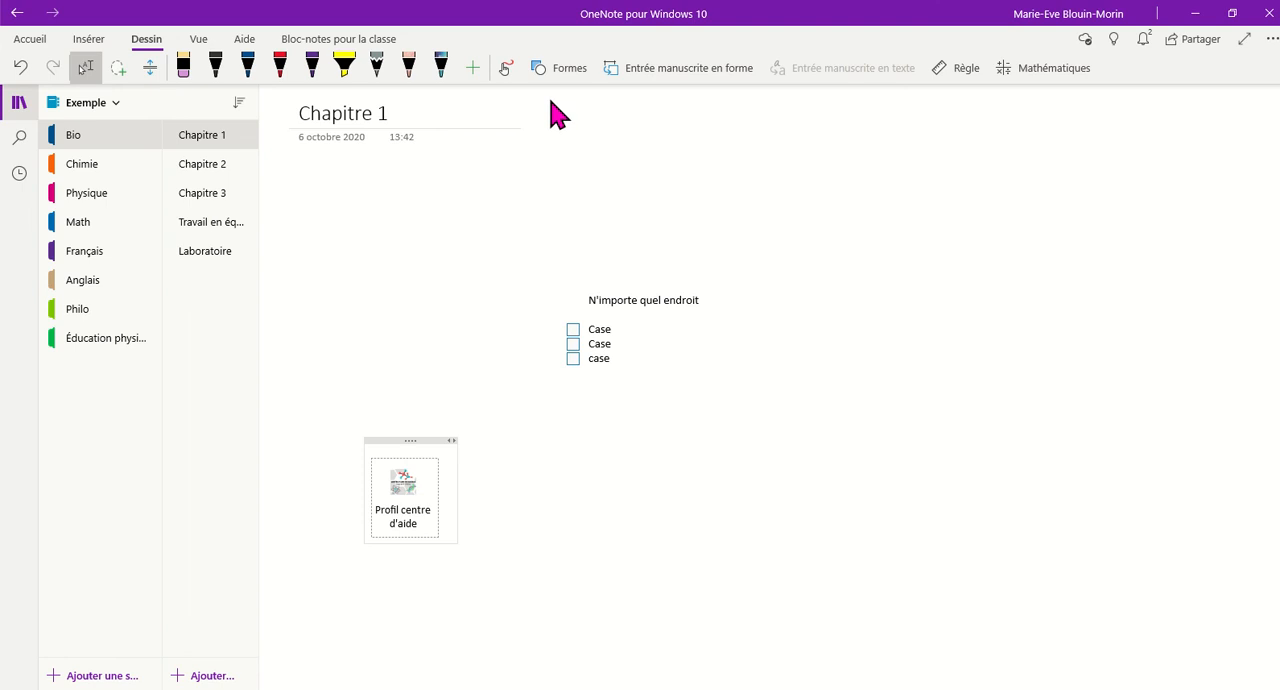
{"action": "left_click_drag", "start_coordinate": [349, 195], "coordinate": [480, 278]}
{"action": "left_click_drag", "start_coordinate": [320, 193], "coordinate": [523, 297]}
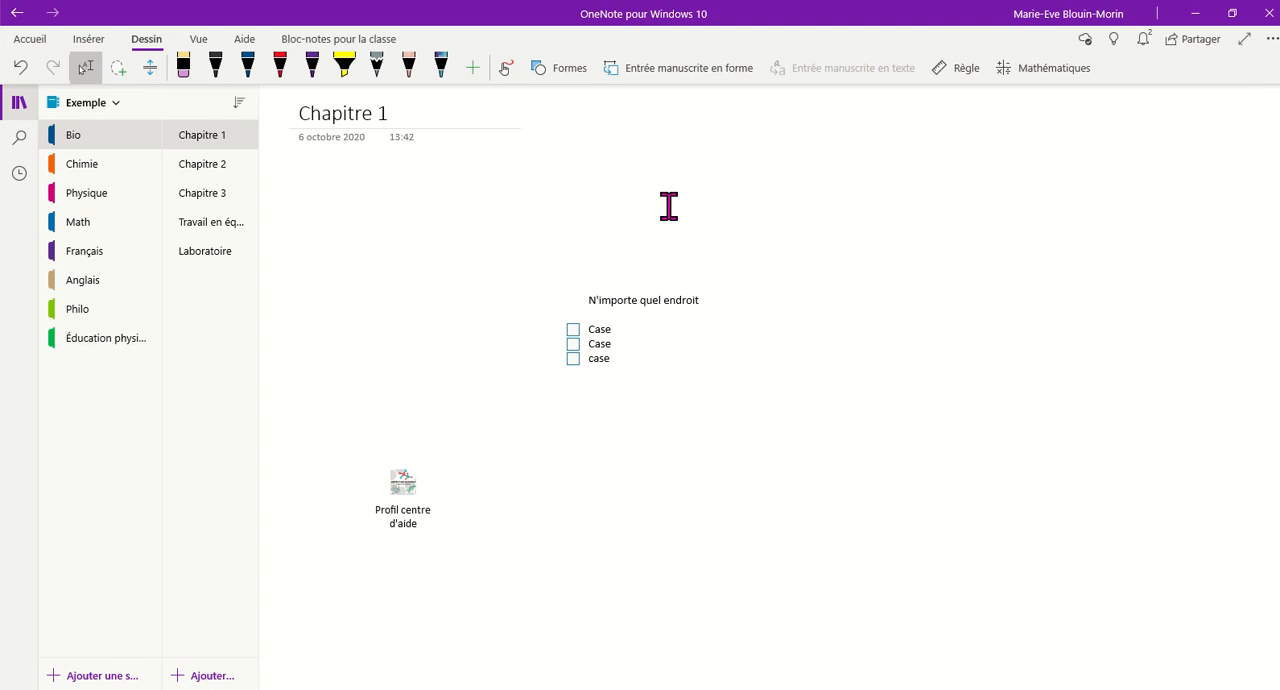
{"action": "left_click", "coordinate": [1064, 78]}
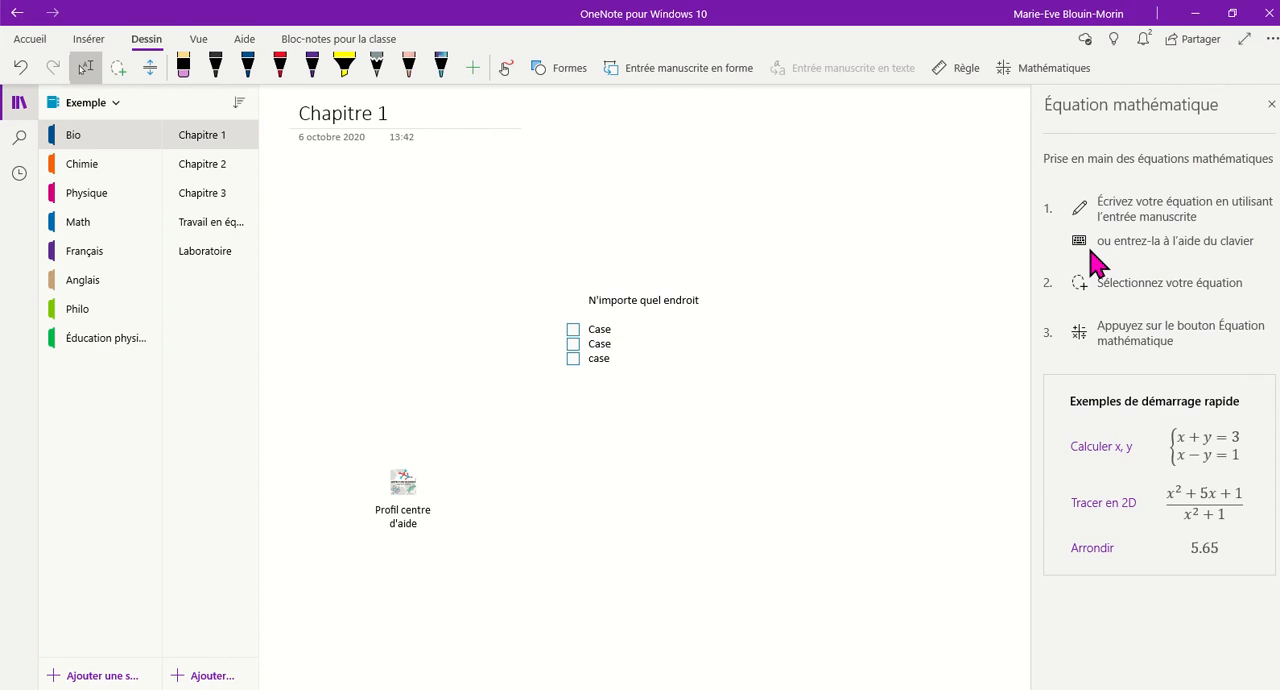
{"action": "left_click", "coordinate": [782, 225]}
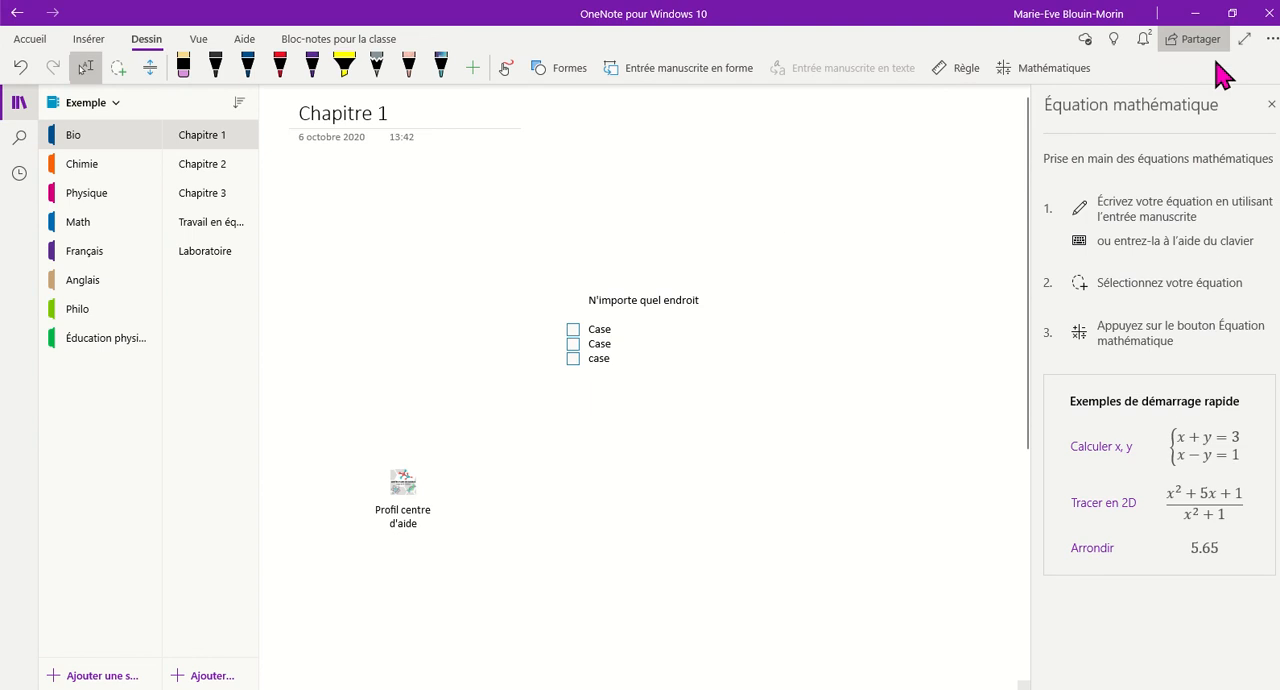
{"action": "left_click", "coordinate": [1271, 106]}
- Open the sharing options for the Chapitre 1 page
{"action": "left_click", "coordinate": [1195, 45]}
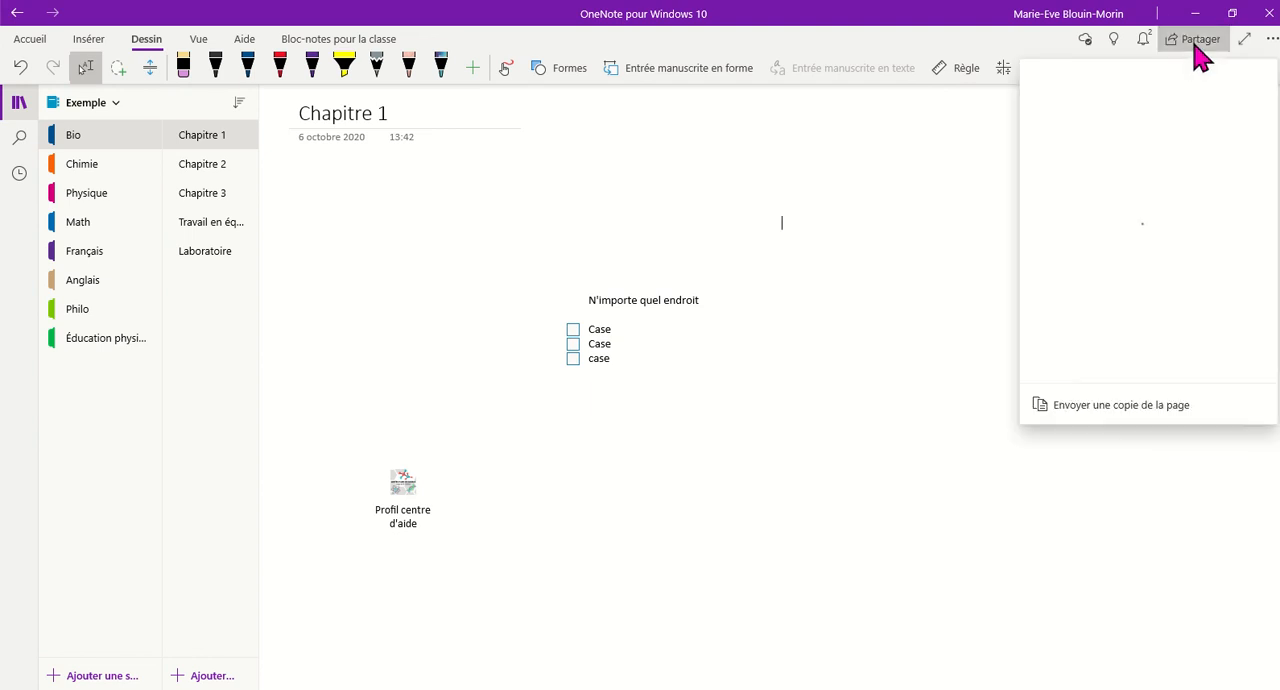